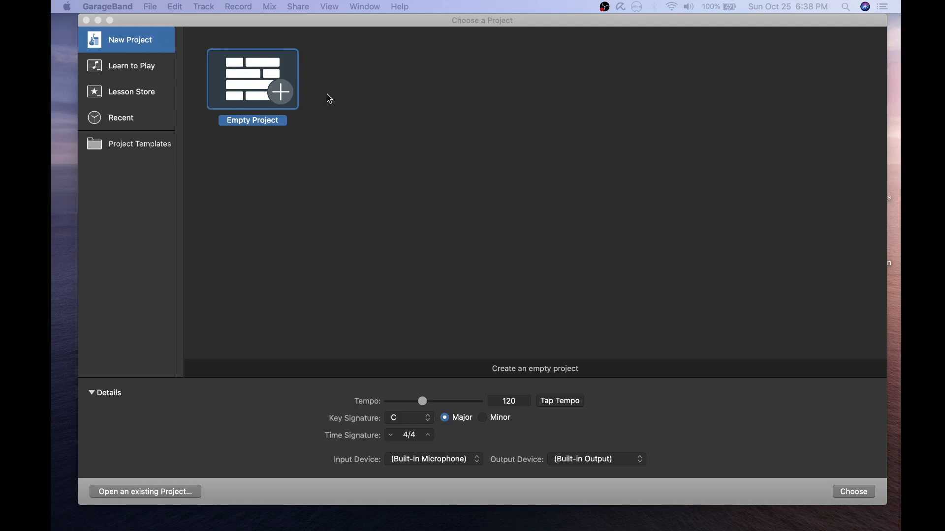
Start an empty project with one software instrument track, dismissing Musical Typing
double_click(246, 68)
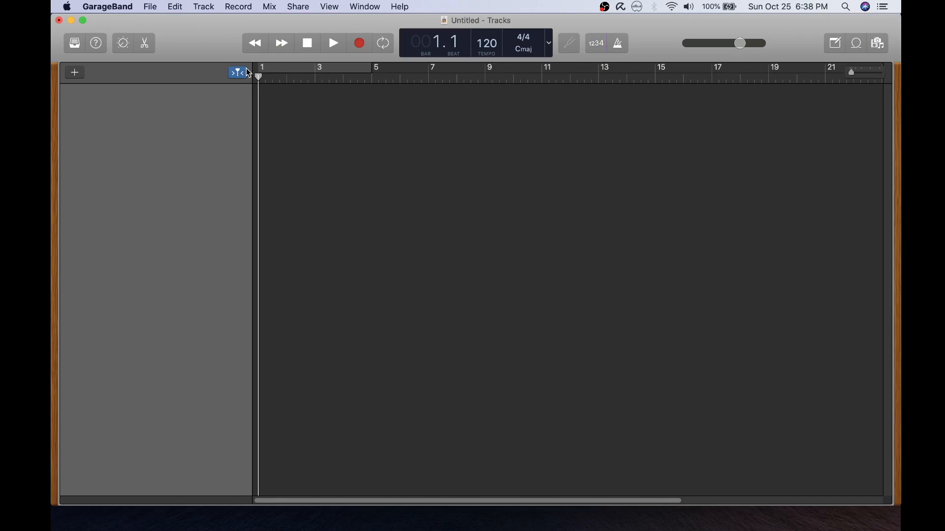
double_click(274, 80)
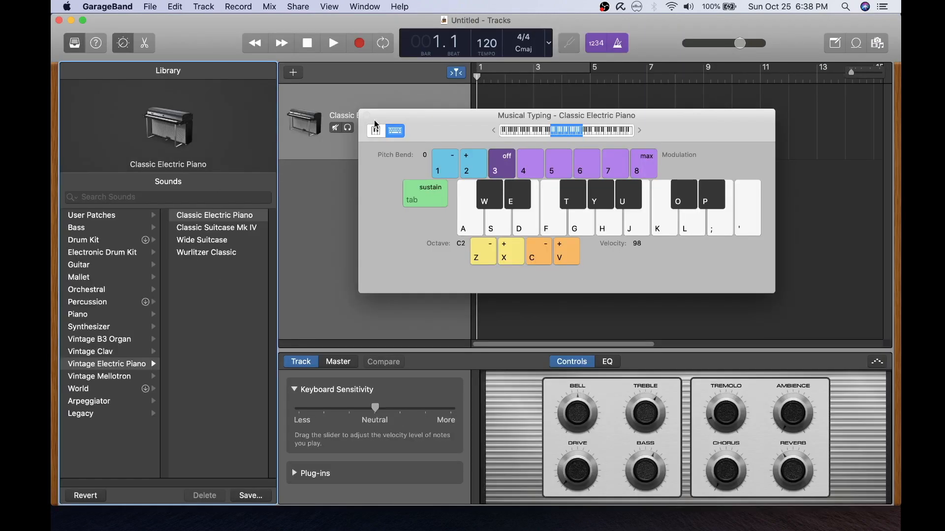
click(367, 116)
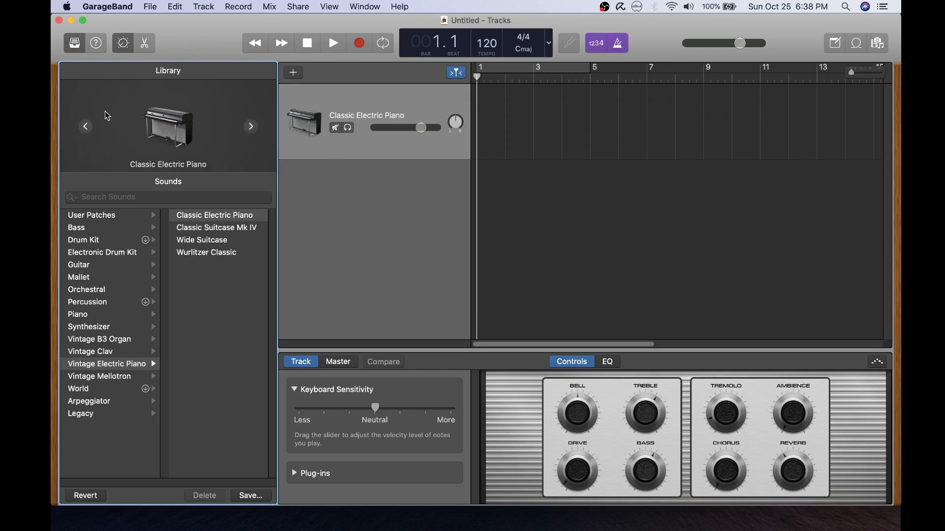
Give the track the Drum Kit > Heavy sound and enlarge its controls area
click(99, 240)
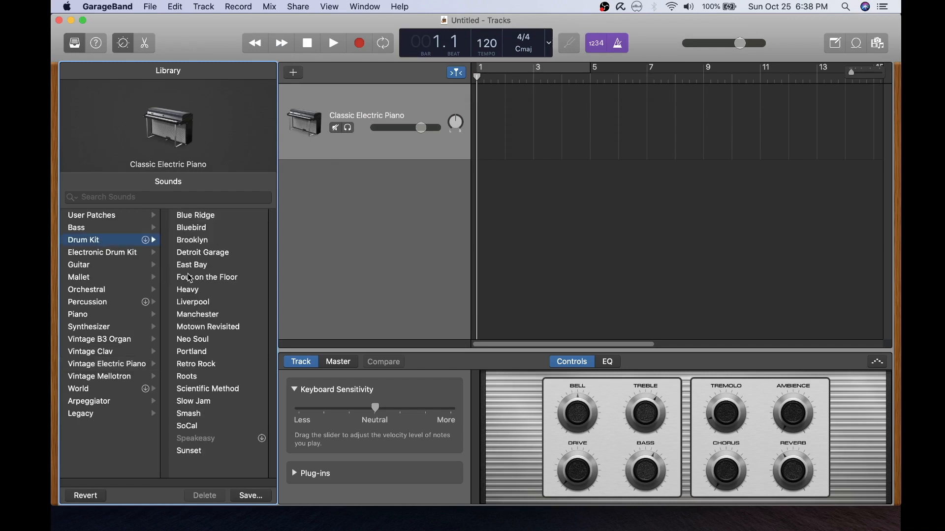
click(188, 290)
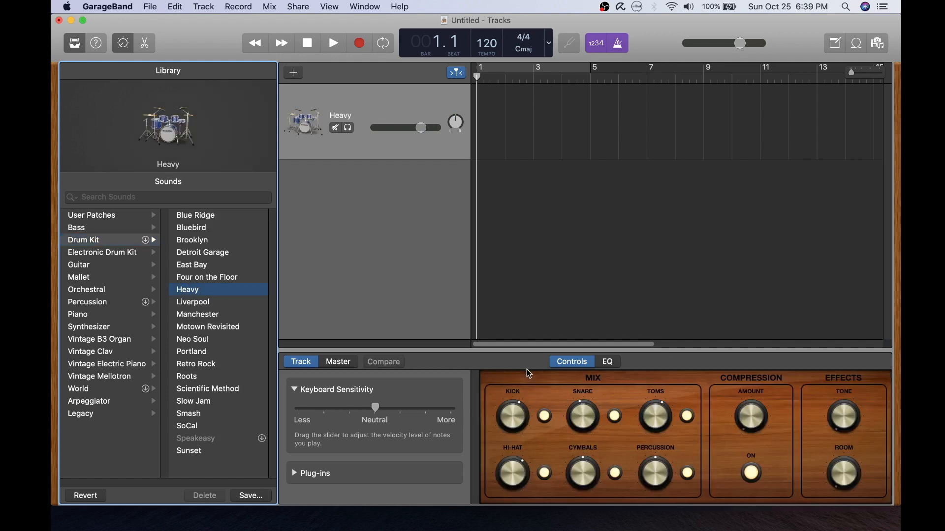
drag(524, 351, 523, 265)
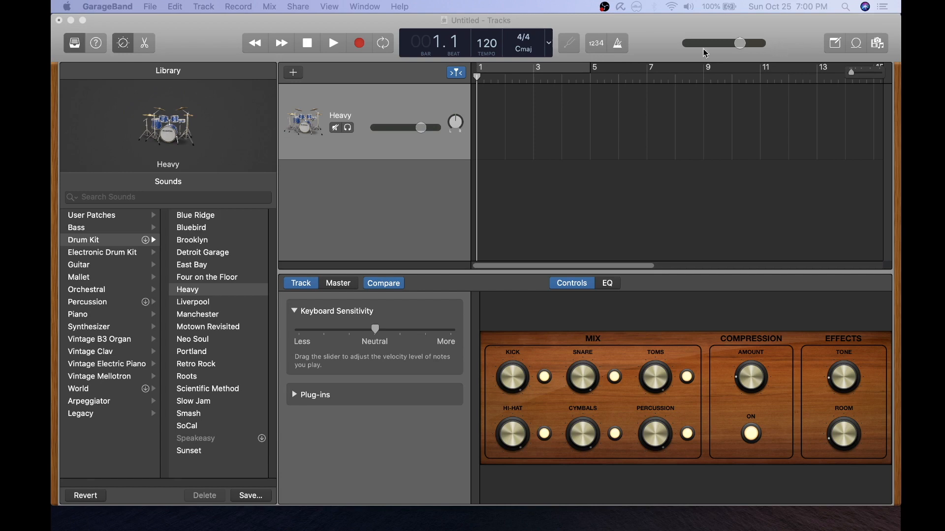
Switch the metronome on from the control bar
click(617, 43)
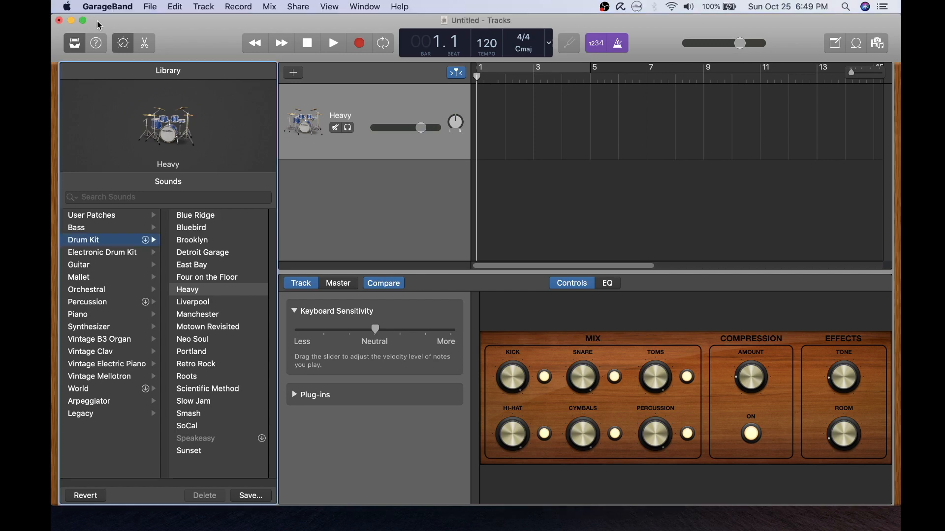
In Audio/MIDI preferences set Scarlett 2i4 USB as output device, input matching, then close Preferences
click(99, 7)
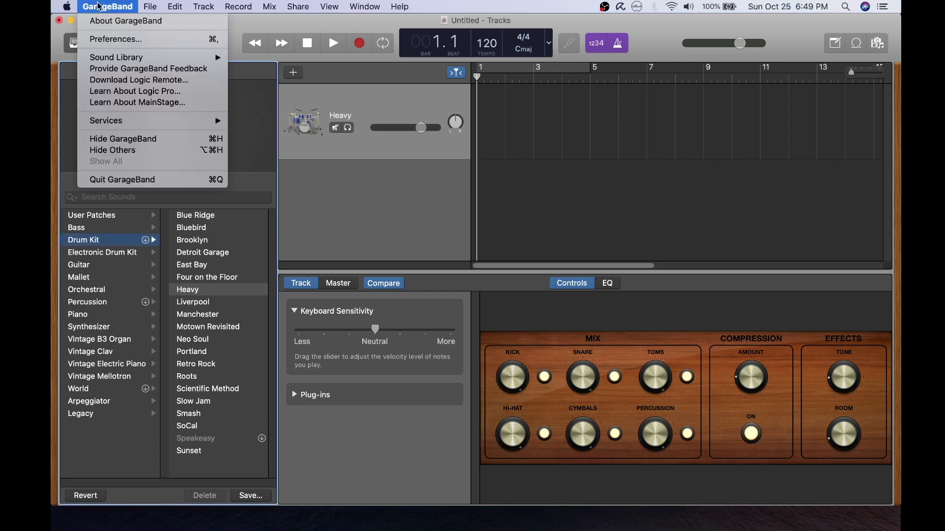
click(104, 39)
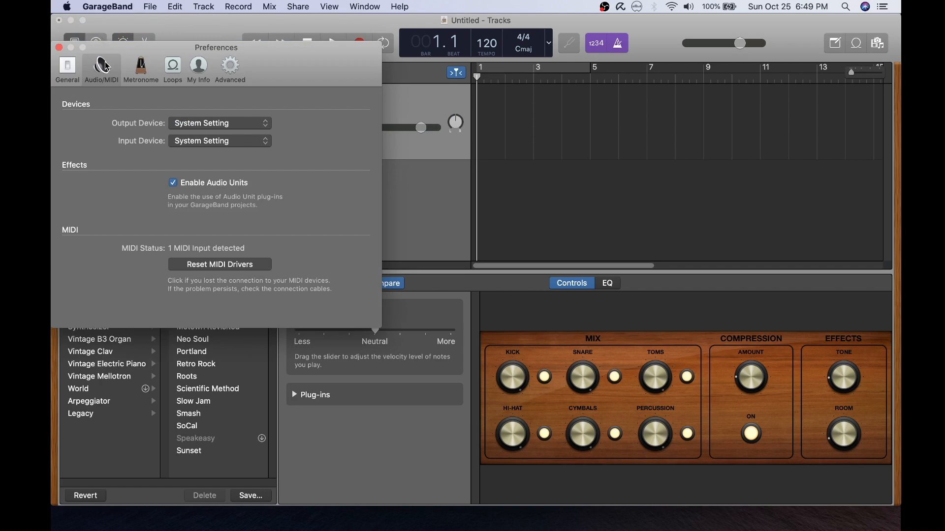
click(265, 123)
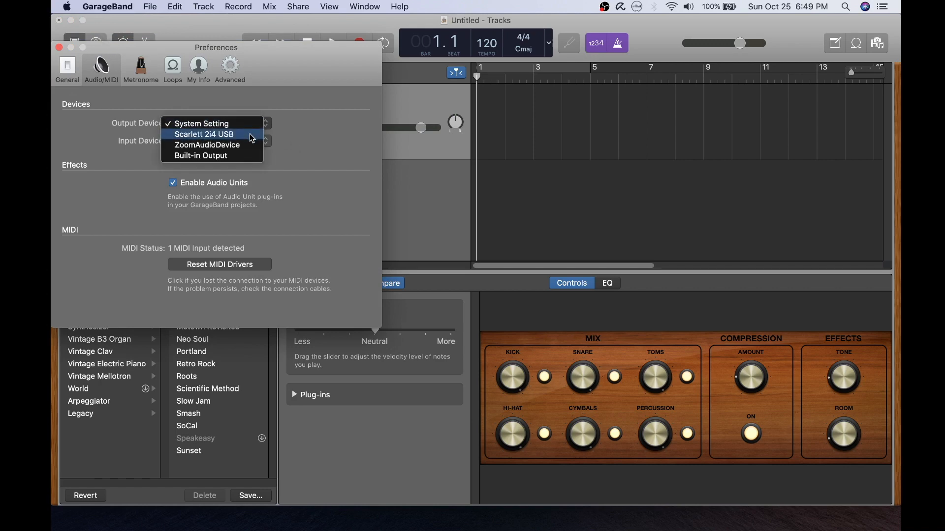
click(204, 134)
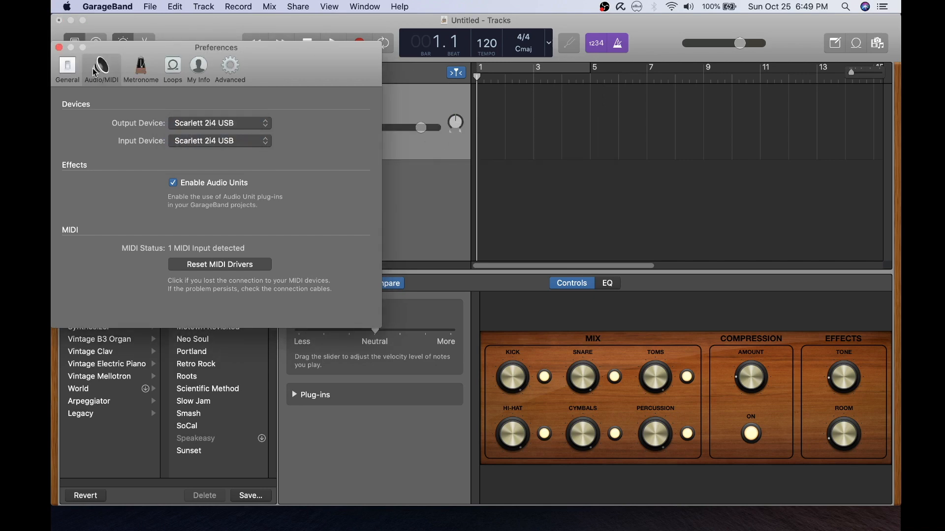
drag(176, 47, 300, 33)
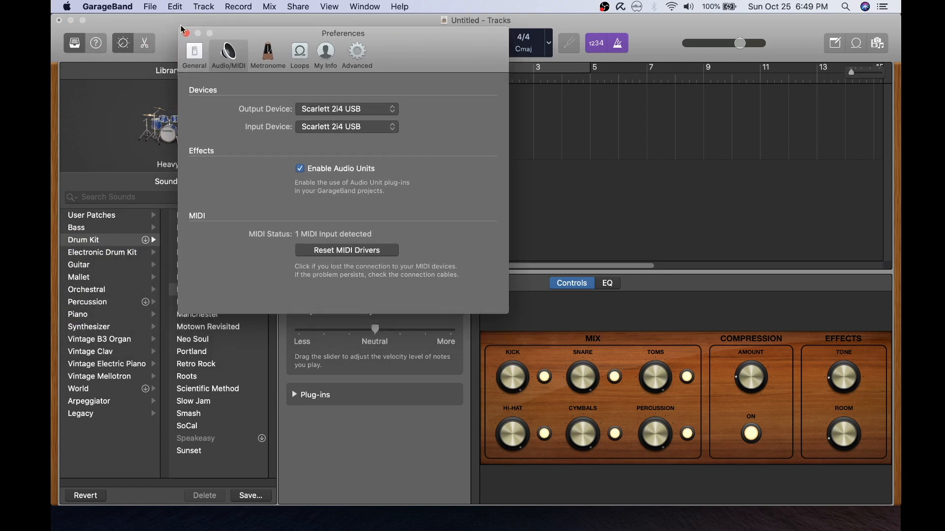
click(186, 35)
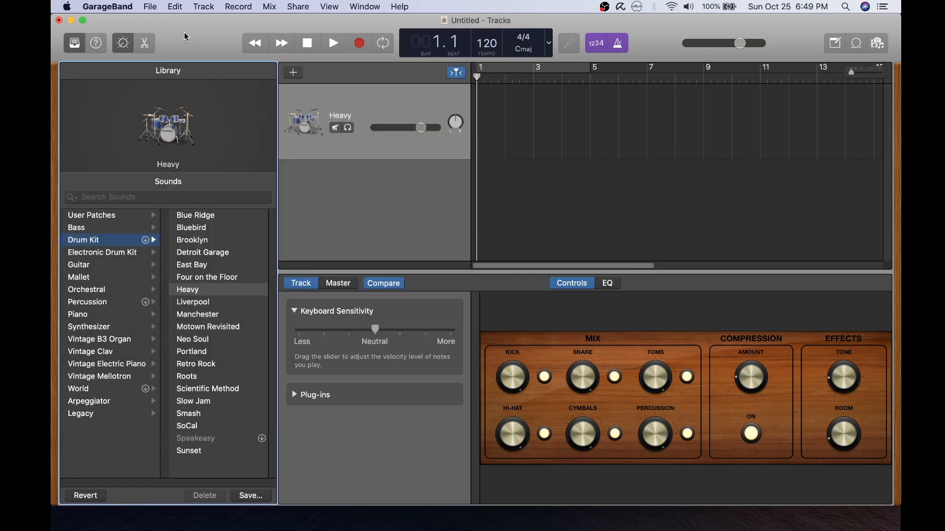